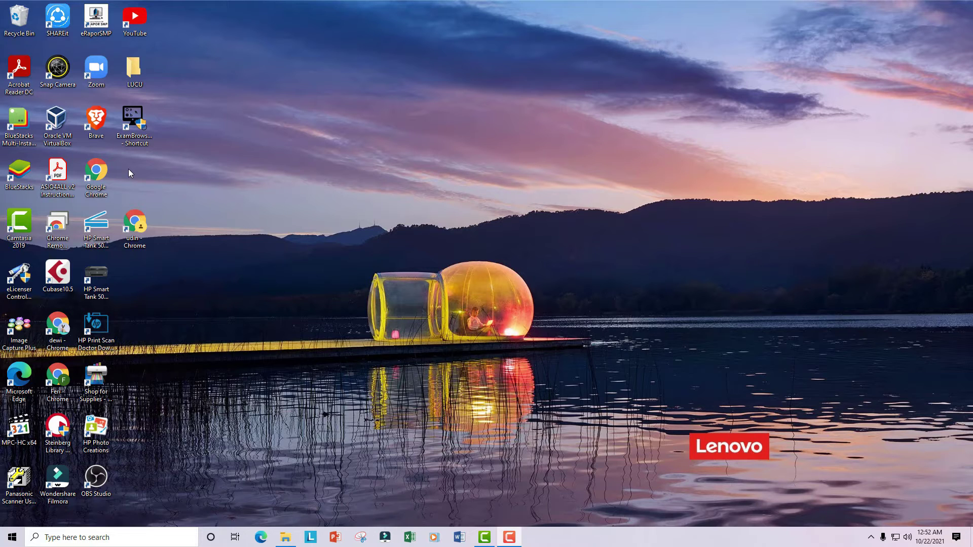
Open the Ethernet page of Network & Internet settings from the tray network icon
{"action": "double_click", "coordinate": [133, 121]}
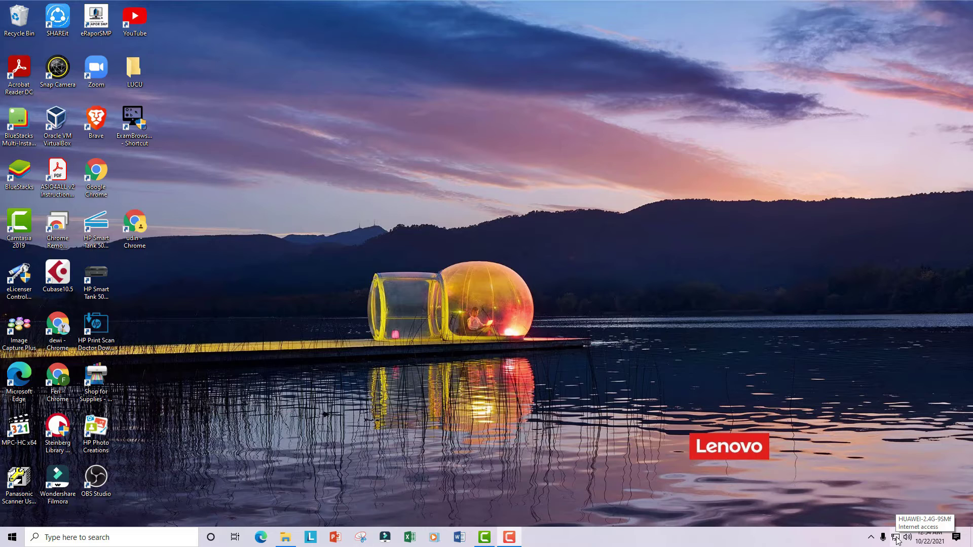
{"action": "right_click", "coordinate": [896, 540]}
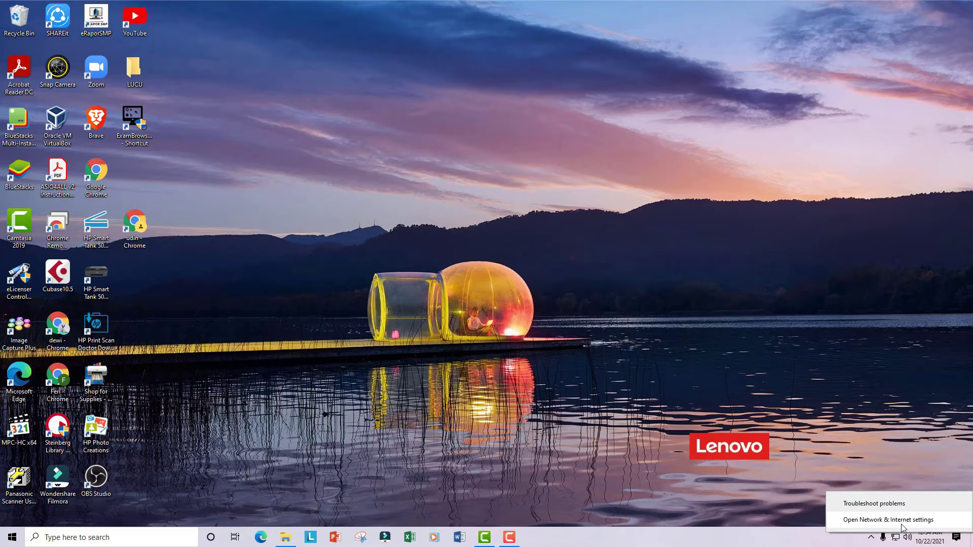
{"action": "left_click", "coordinate": [903, 523]}
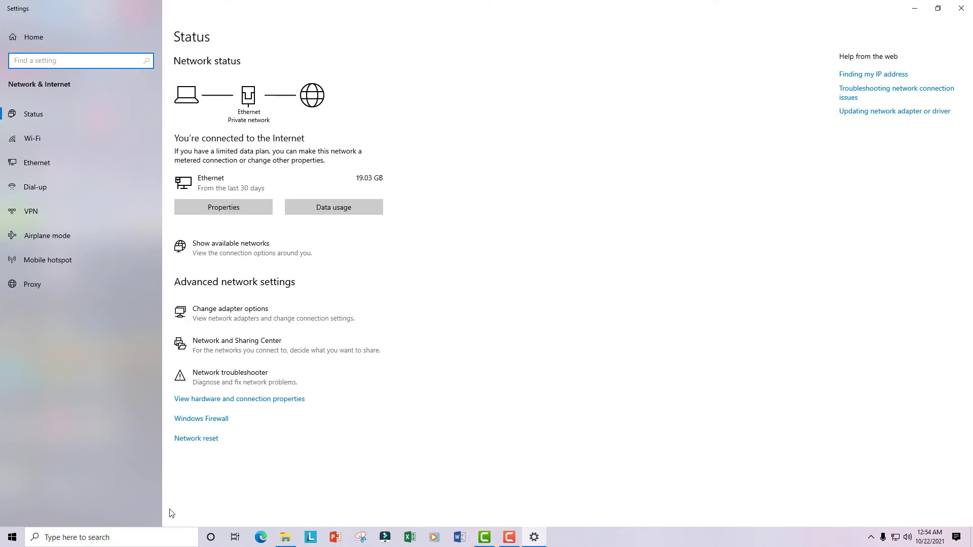
{"action": "left_click", "coordinate": [56, 533]}
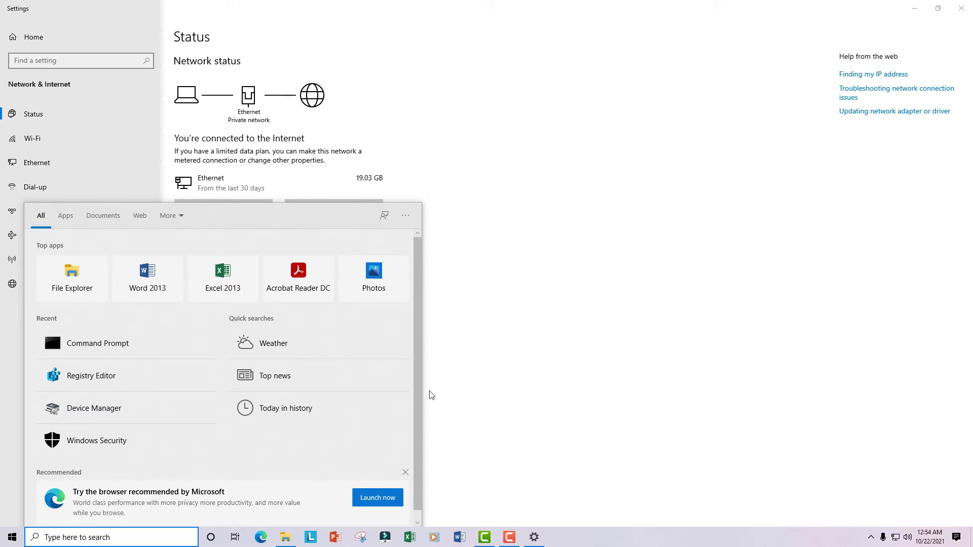
{"action": "left_click", "coordinate": [569, 243]}
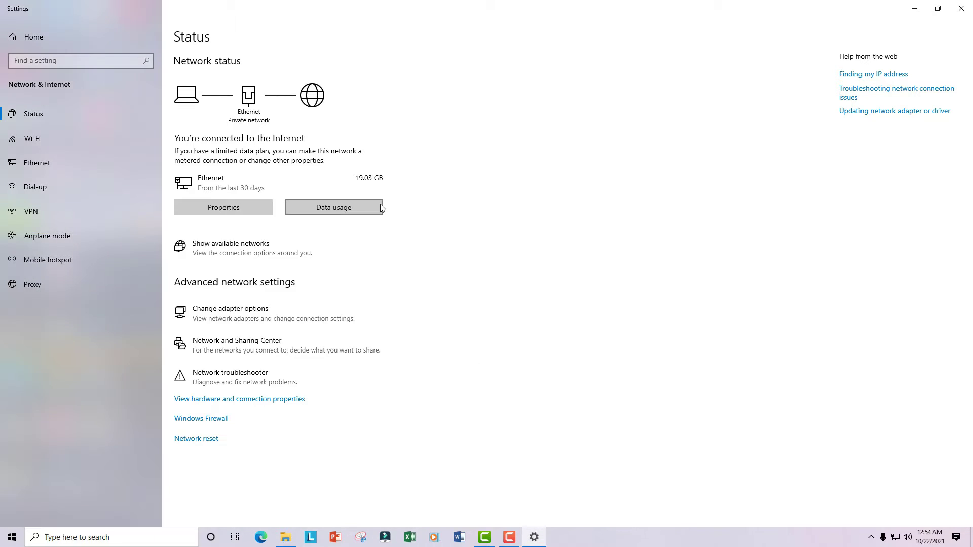
{"action": "left_click", "coordinate": [28, 162]}
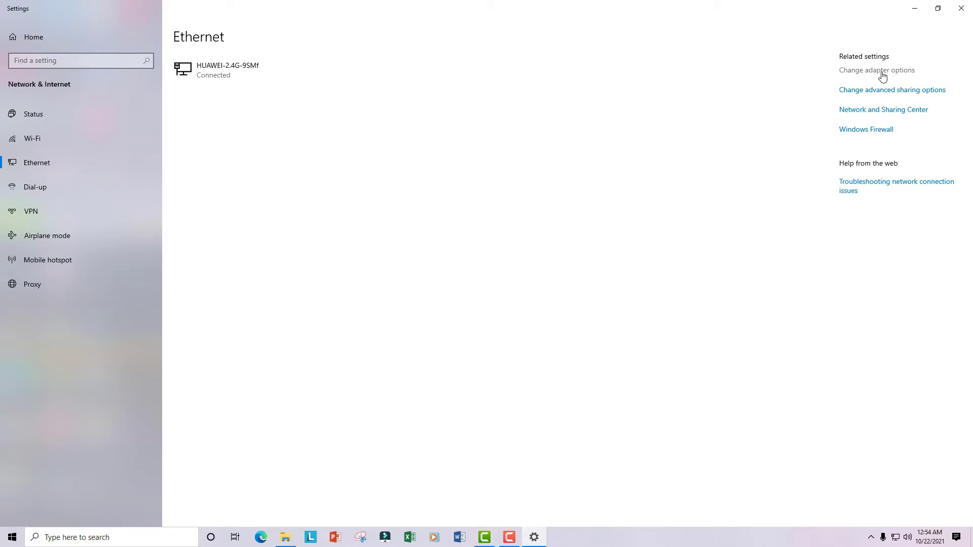
Open the Ethernet adapter's Properties and select Internet Protocol Version 4 (TCP/IPv4)
{"action": "left_click", "coordinate": [882, 76]}
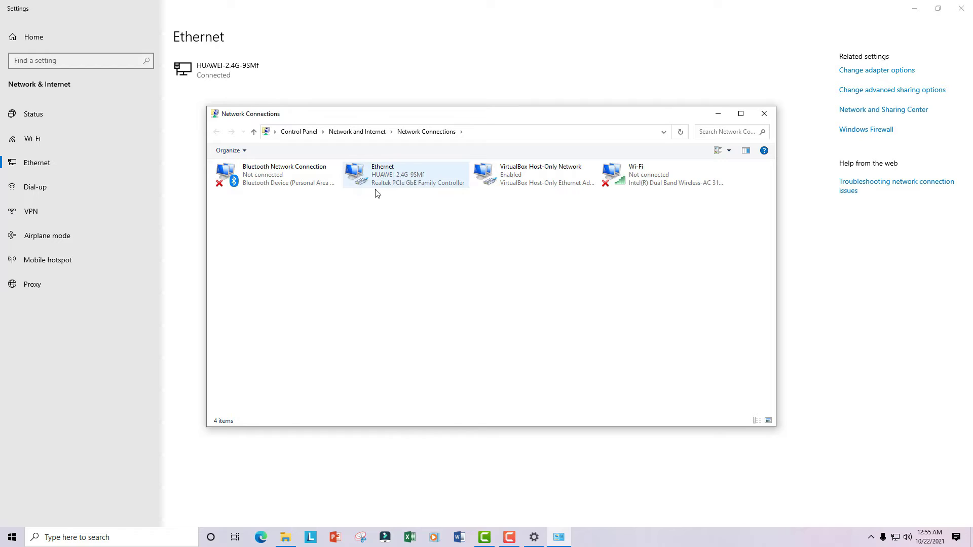
{"action": "right_click", "coordinate": [375, 173]}
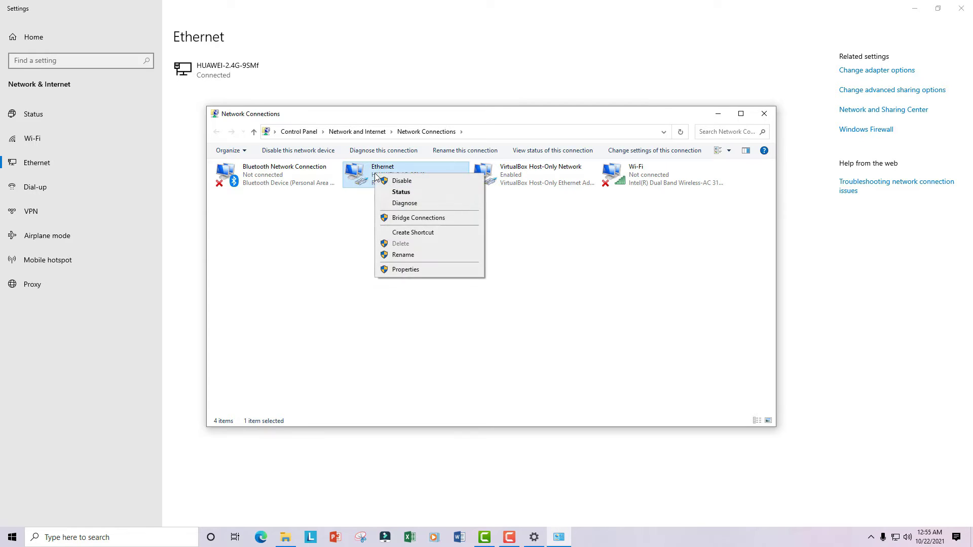
{"action": "left_click", "coordinate": [406, 270]}
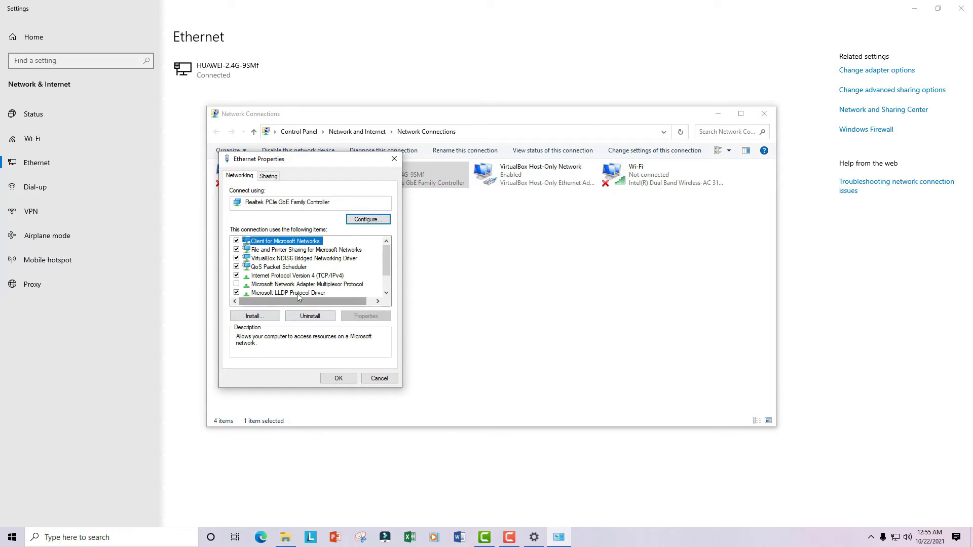
{"action": "left_click", "coordinate": [272, 277]}
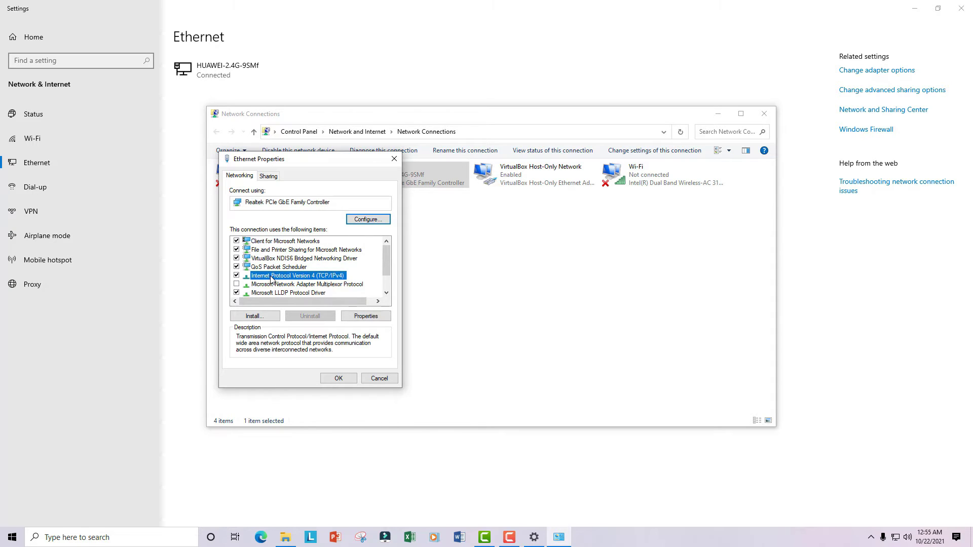
Switch Ethernet IPv4 to a manual address and enter IP address 192.168.0.1
{"action": "double_click", "coordinate": [298, 278]}
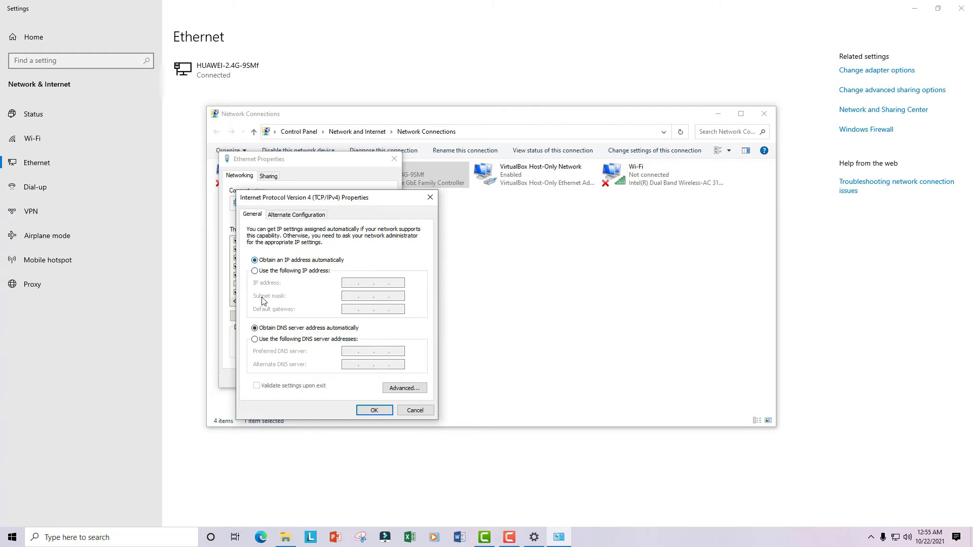
{"action": "left_click", "coordinate": [255, 271]}
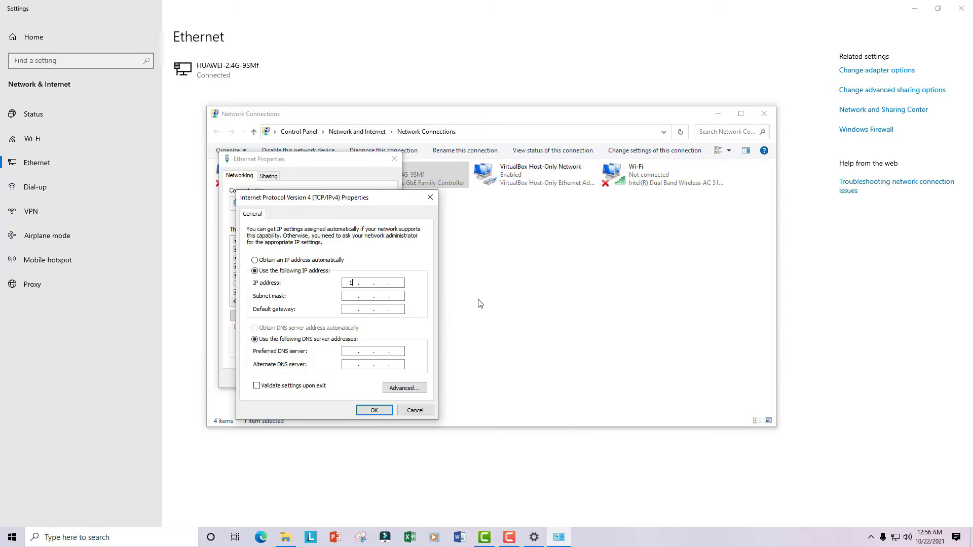
{"action": "type", "text": "92.168"}
{"action": "type", "text": "99"}
{"action": "key", "text": "BackSpace"}
{"action": "key", "text": "BackSpace"}
{"action": "type", "text": "1"}
Fill subnet mask 255.255.255.0 and confirm both the IPv4 and Ethernet Properties dialogs
{"action": "left_click", "coordinate": [400, 296]}
{"action": "left_click", "coordinate": [345, 309]}
{"action": "left_click", "coordinate": [367, 413]}
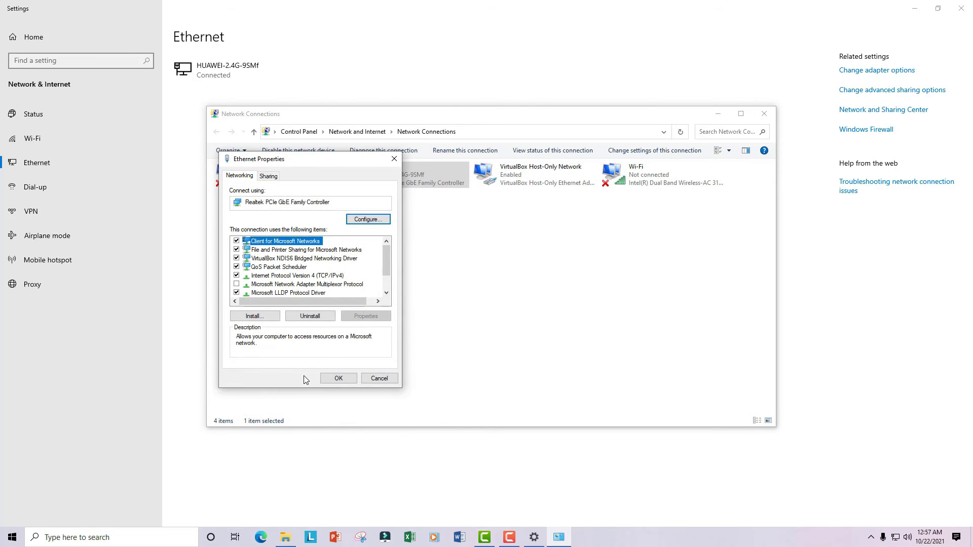
{"action": "left_click", "coordinate": [341, 381]}
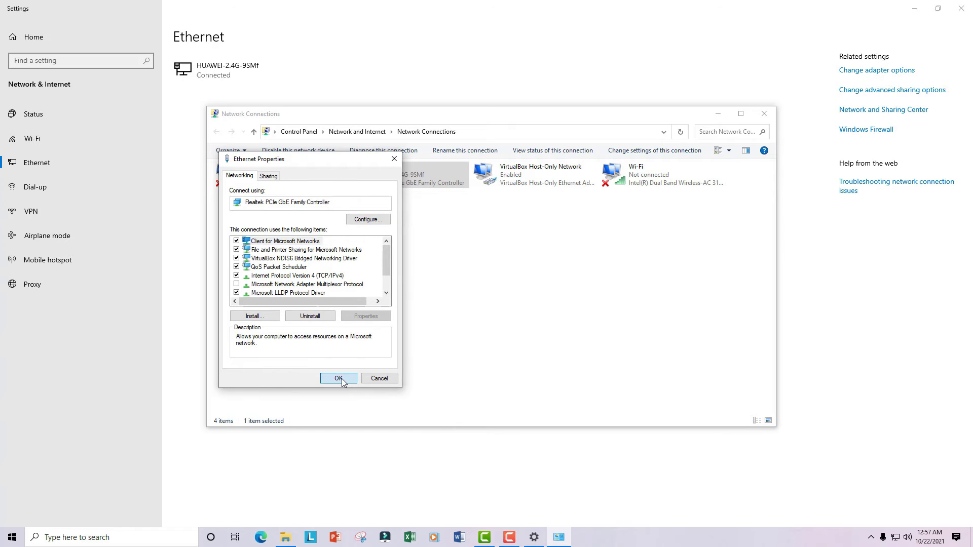
Minimize Network Connections and Settings to reveal the desktop
{"action": "left_click", "coordinate": [718, 114]}
{"action": "left_click", "coordinate": [915, 9]}
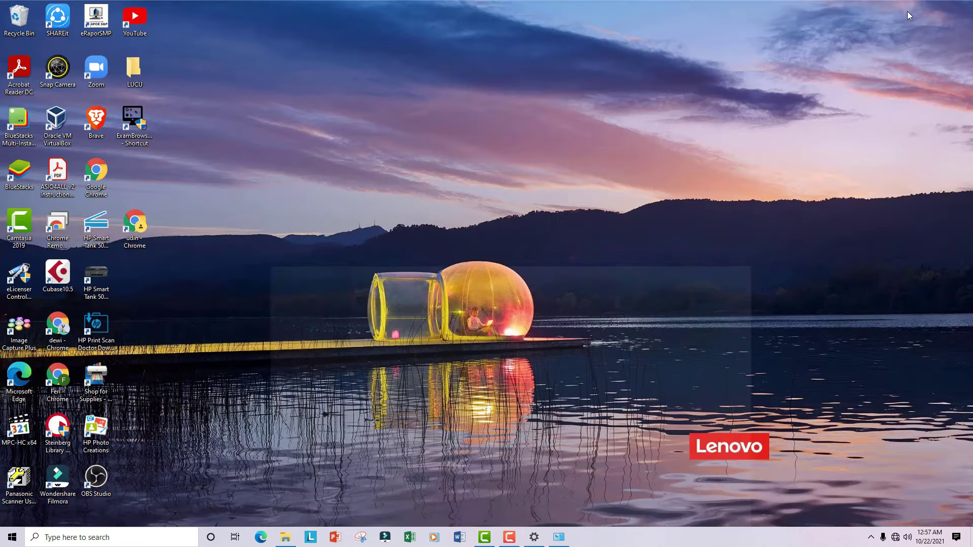
{"action": "mouse_move", "coordinate": [892, 537]}
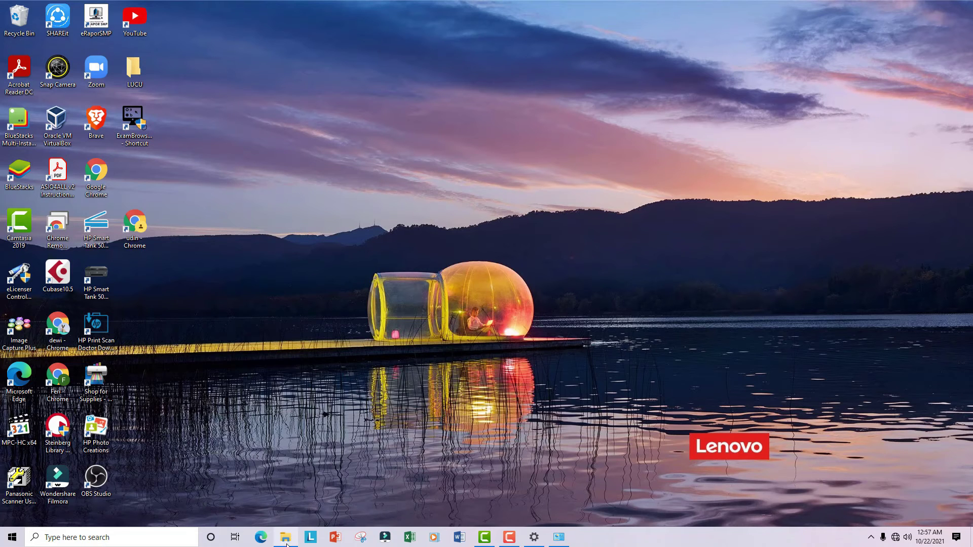
Return File Explorer to ANBK2021 on Data (E:) and select the ExambrowserClient_Windows_21.0917_64bit folder
{"action": "left_click", "coordinate": [286, 540]}
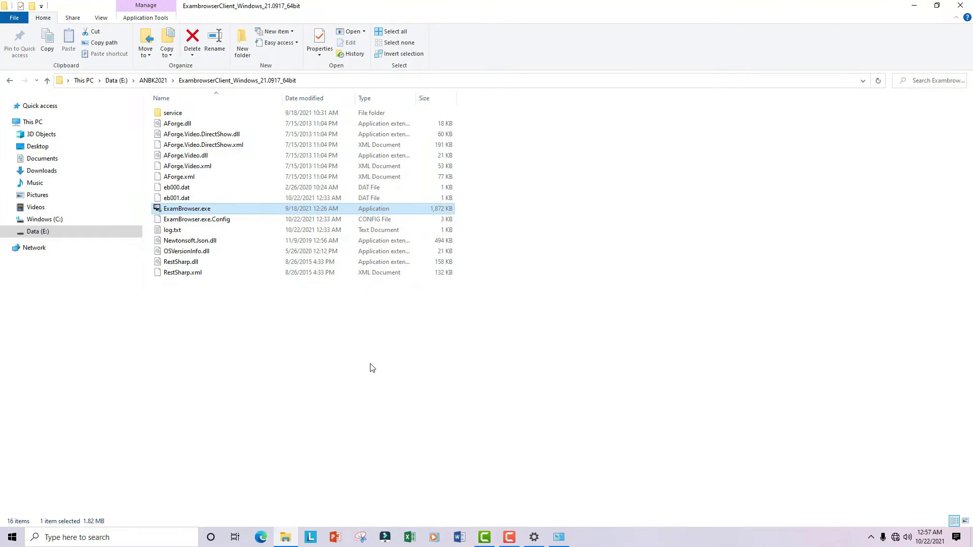
{"action": "left_click", "coordinate": [15, 81]}
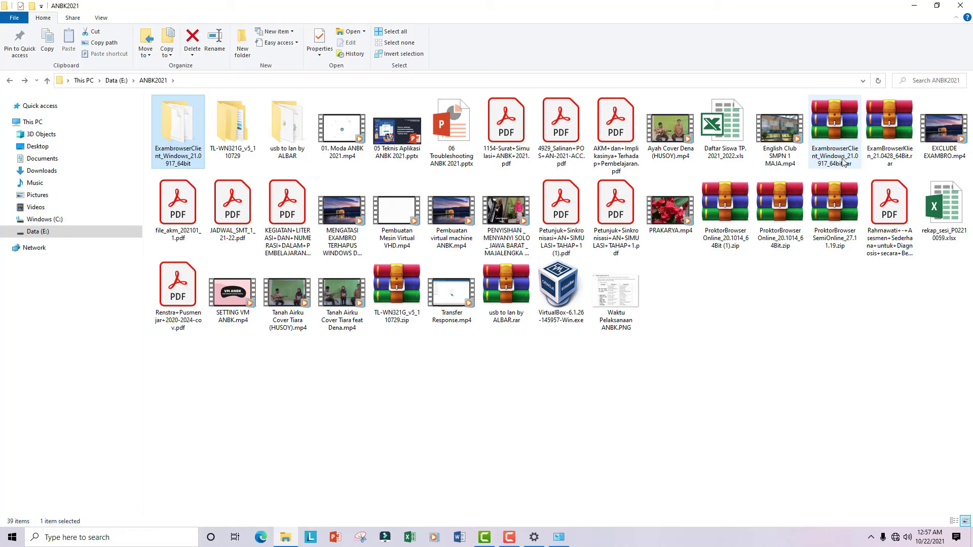
{"action": "mouse_move", "coordinate": [839, 161]}
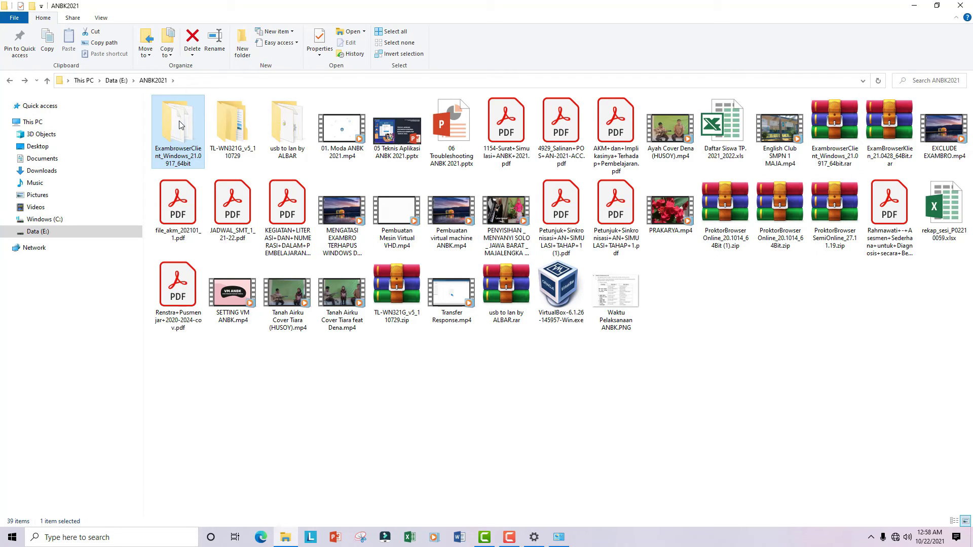
{"action": "mouse_move", "coordinate": [180, 125]}
{"action": "left_click", "coordinate": [185, 147]}
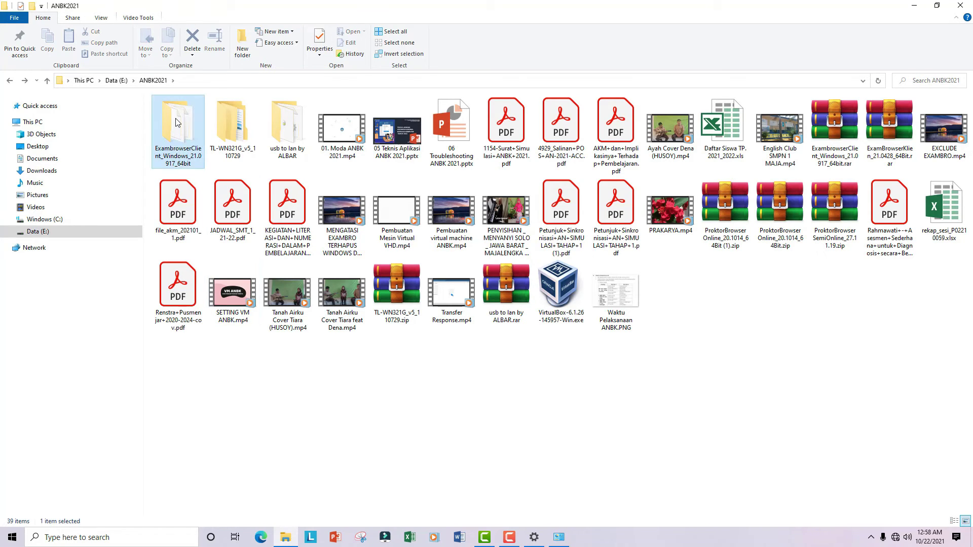
Send ExamBrowser.exe to the desktop as a shortcut and launch it from there
{"action": "double_click", "coordinate": [176, 122]}
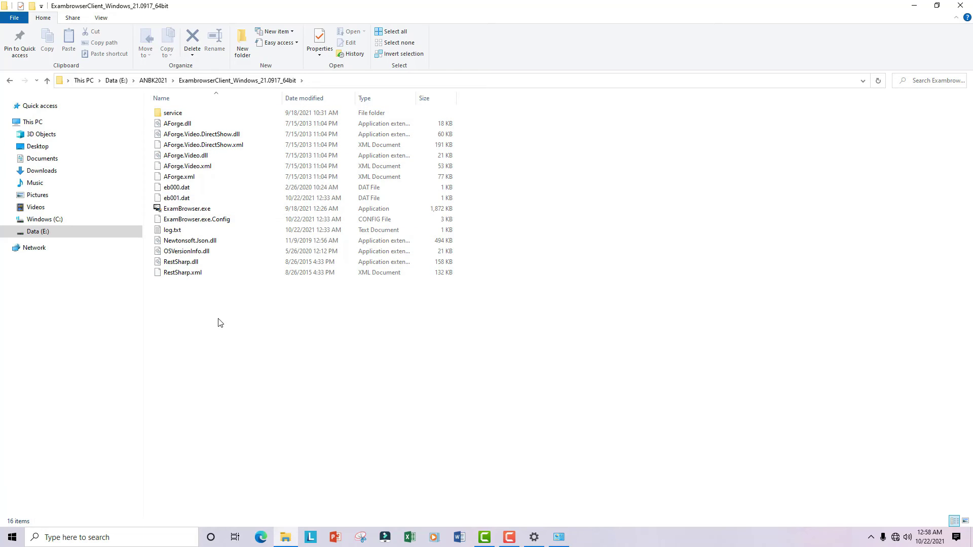
{"action": "right_click", "coordinate": [176, 211]}
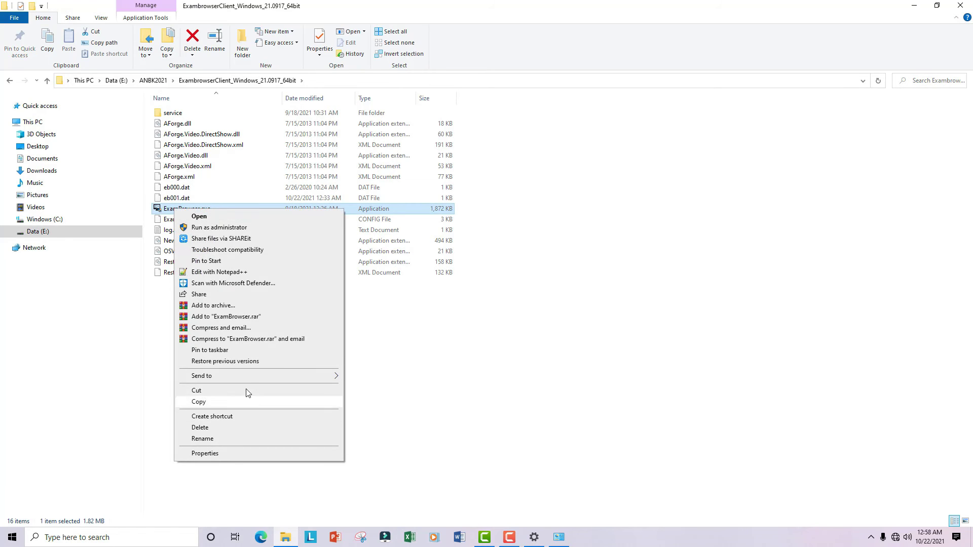
{"action": "mouse_move", "coordinate": [309, 375]}
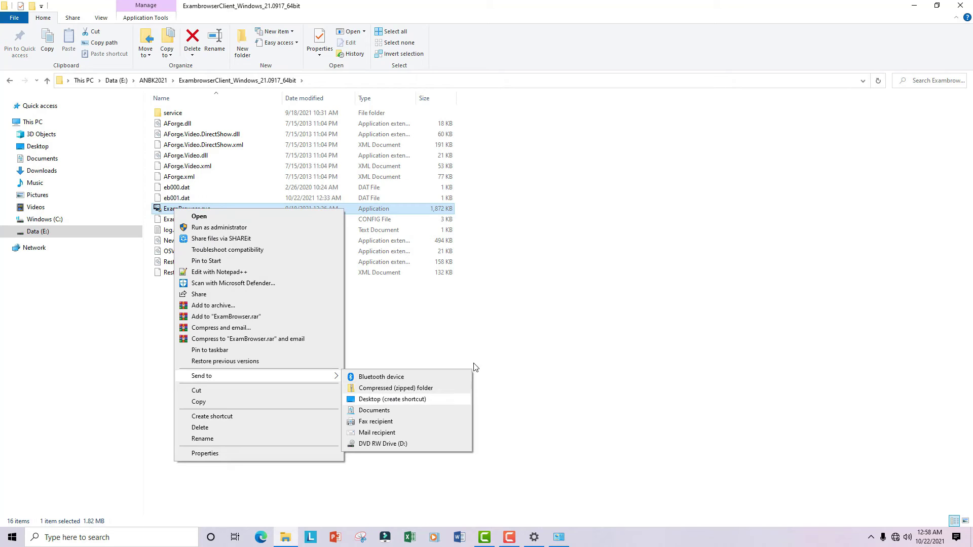
{"action": "left_click", "coordinate": [393, 399]}
{"action": "left_click", "coordinate": [914, 5]}
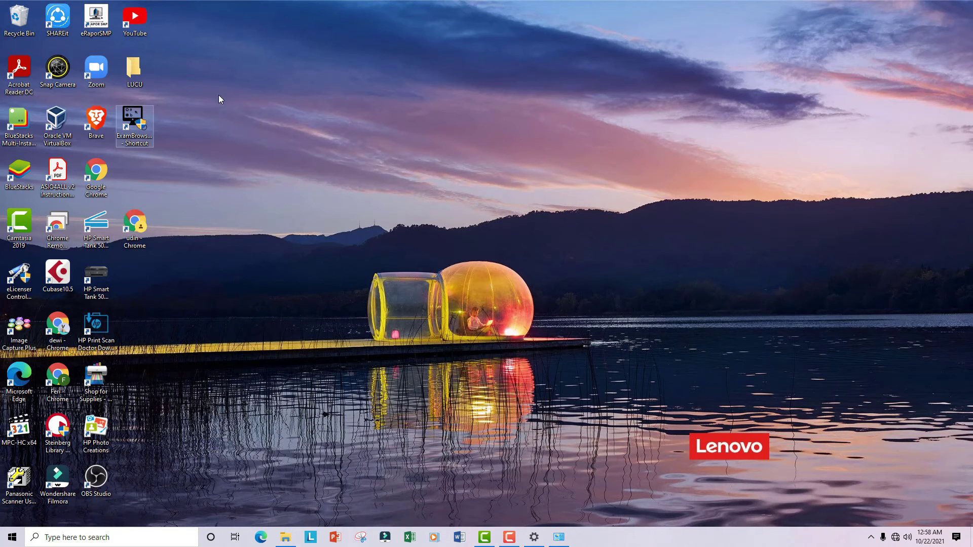
{"action": "double_click", "coordinate": [134, 116]}
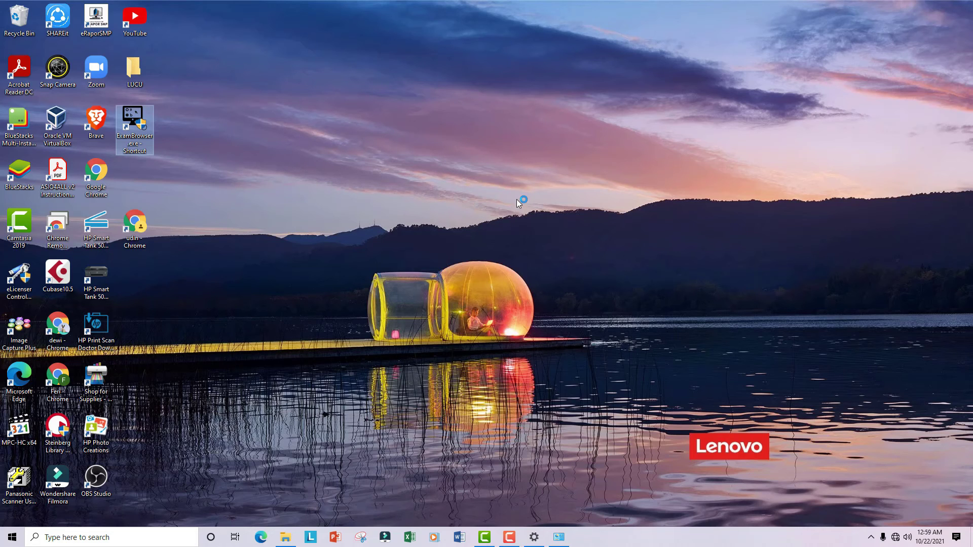
Wait for Exam Browser to load until its SEMI DARING system check shows every item passed
{"action": "left_click", "coordinate": [415, 347]}
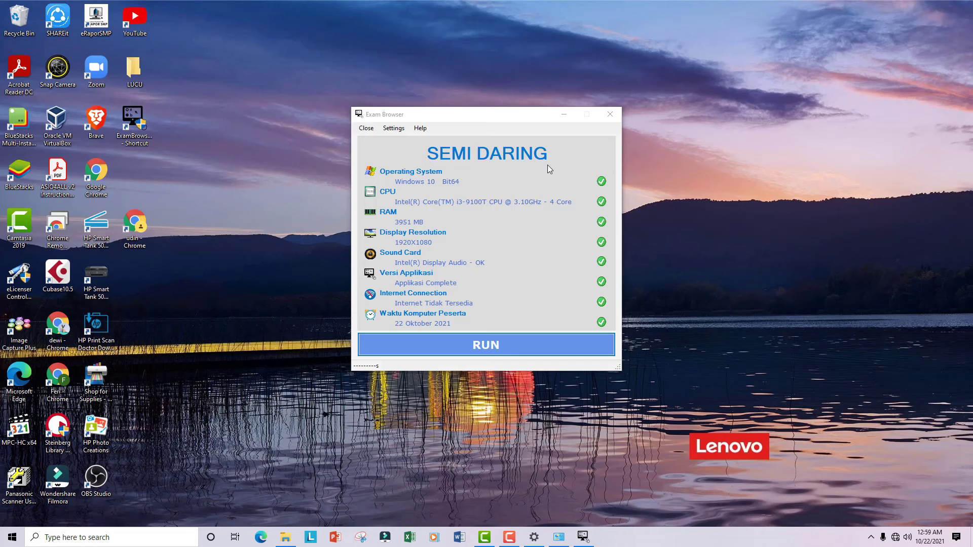
Unlock Exam Browser settings with the admin password, save Semi Online mode, and close the program
{"action": "left_click", "coordinate": [393, 129]}
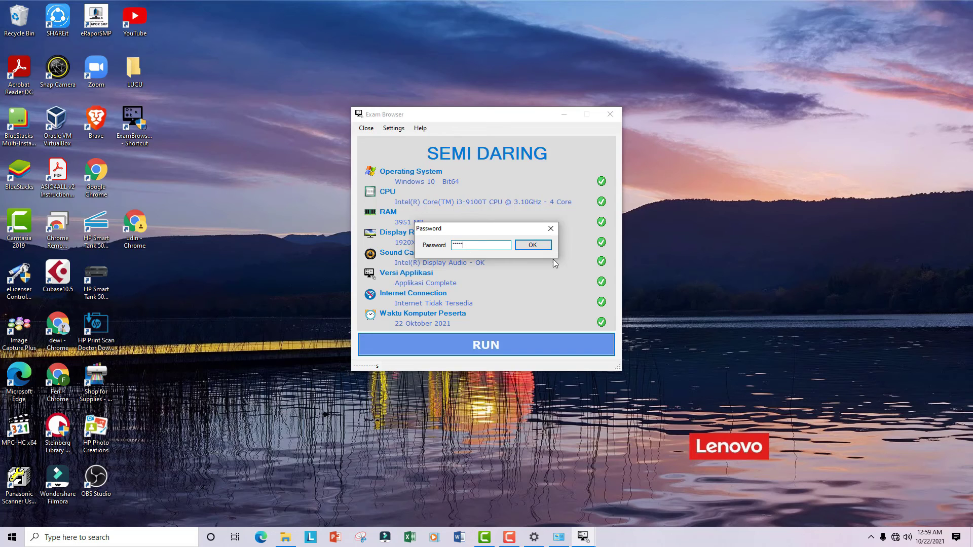
{"action": "type", "text": "12345"}
{"action": "left_click", "coordinate": [532, 246]}
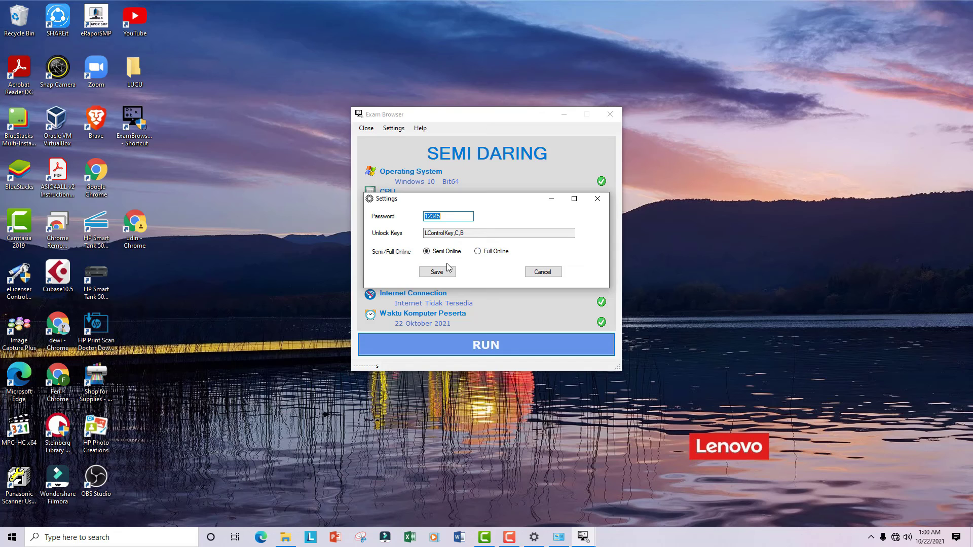
{"action": "left_click", "coordinate": [437, 273]}
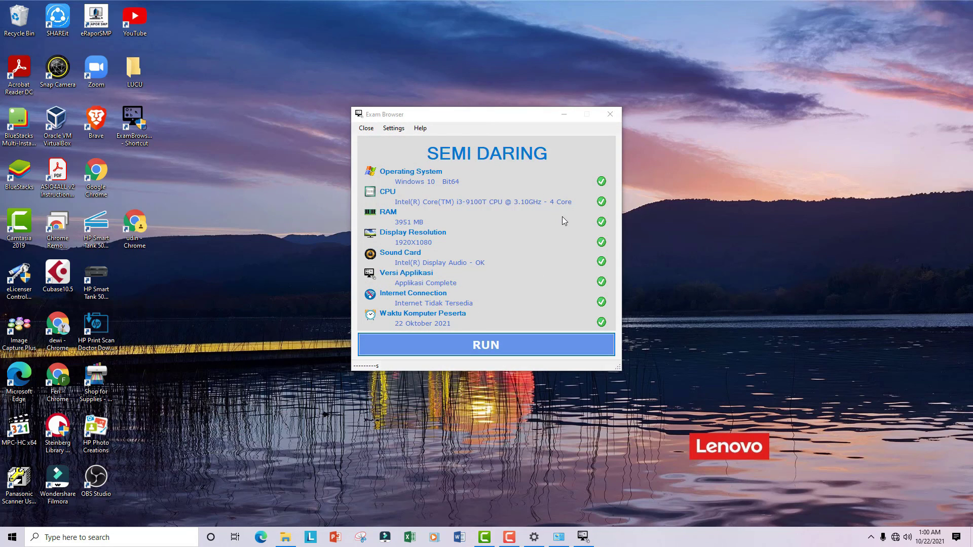
{"action": "left_click", "coordinate": [610, 116]}
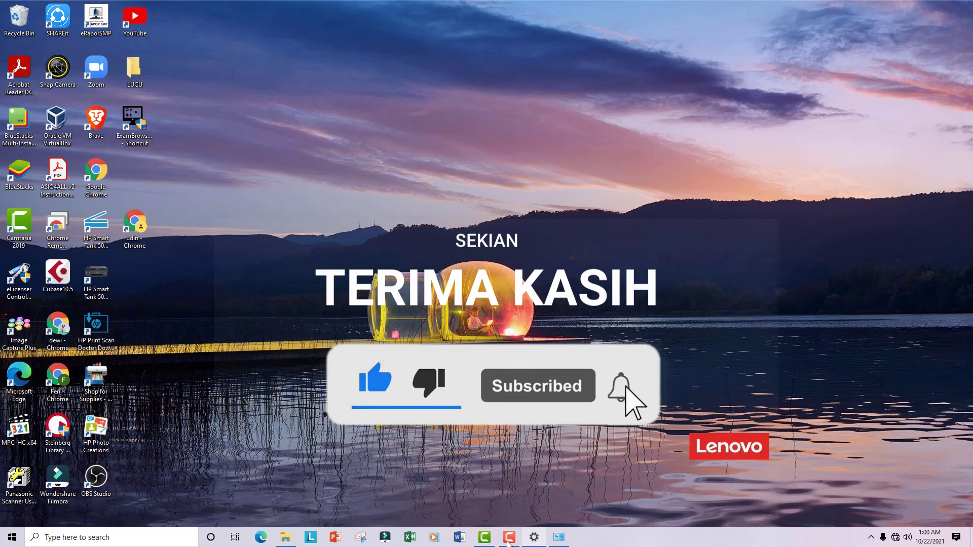
{"action": "mouse_move", "coordinate": [508, 541]}
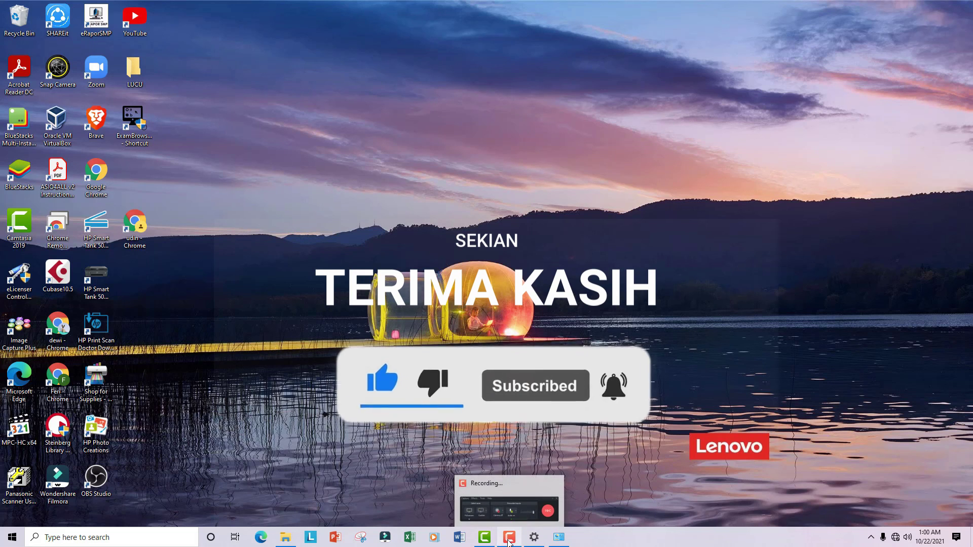